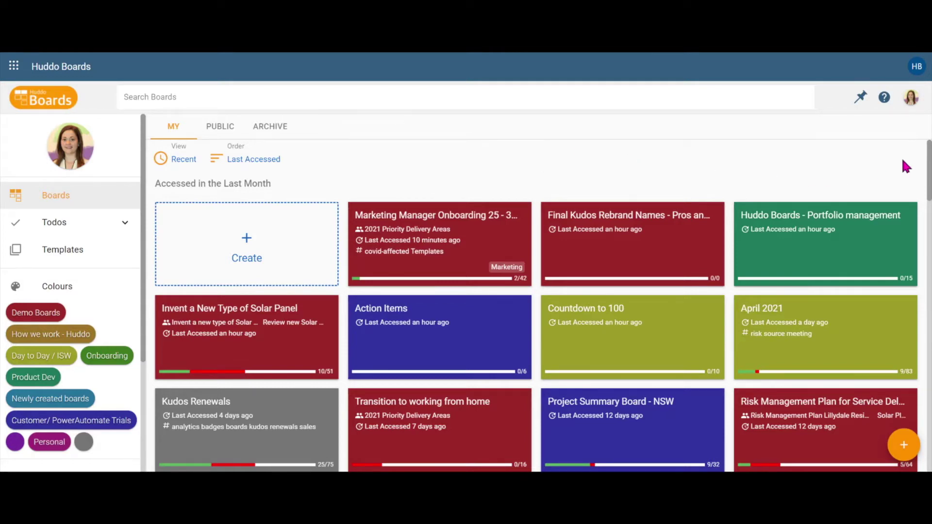
Look through the Recent view's sections: Accessed in the Last Month, Updated Since Last Accessed and All Boards.
scroll(905, 163, "down", 3)
scroll(849, 358, "up", 3)
left_click_drag(272, 182, 182, 196)
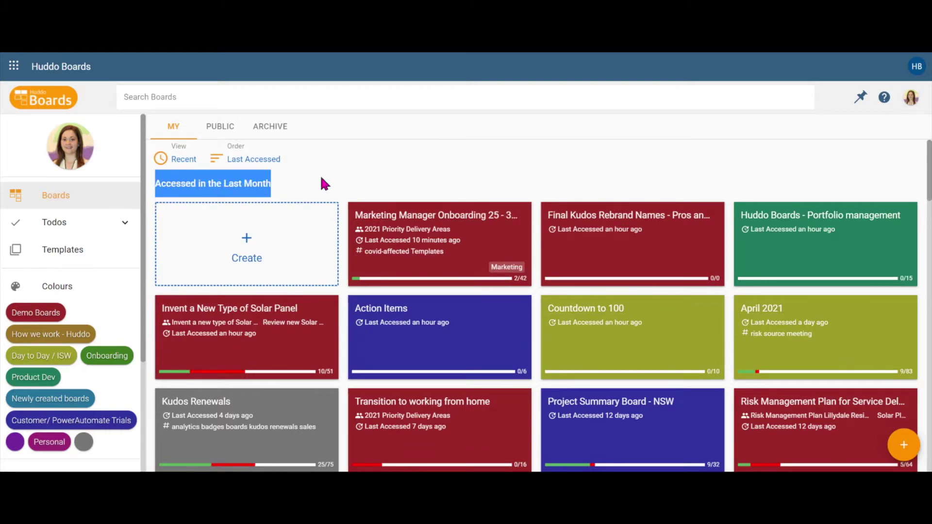
left_click(355, 172)
scroll(402, 156, "down", 3)
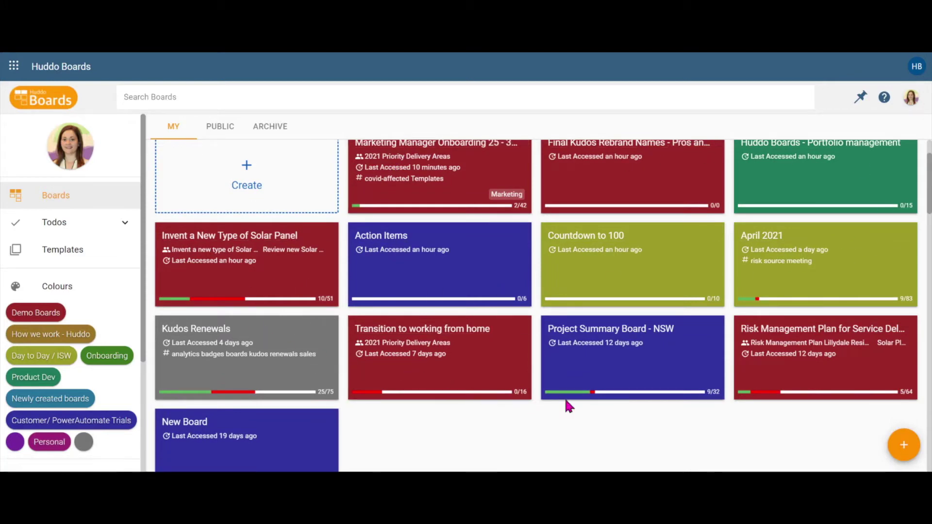
scroll(566, 402, "down", 5)
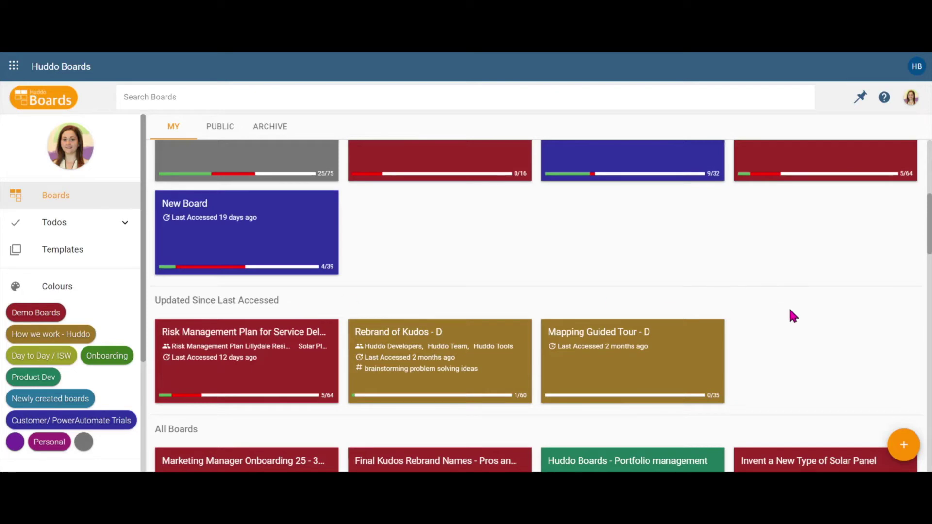
scroll(788, 306, "down", 4)
scroll(792, 315, "down", 1)
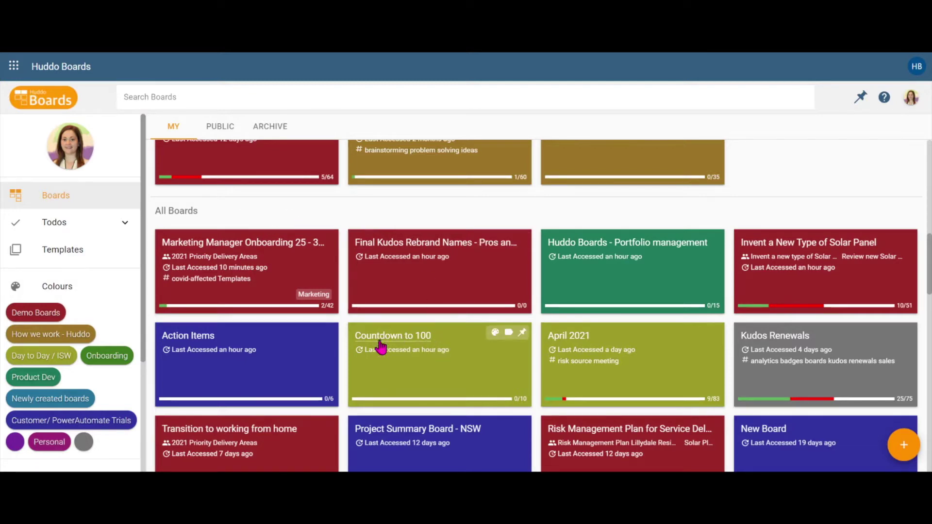
scroll(443, 356, "up", 6)
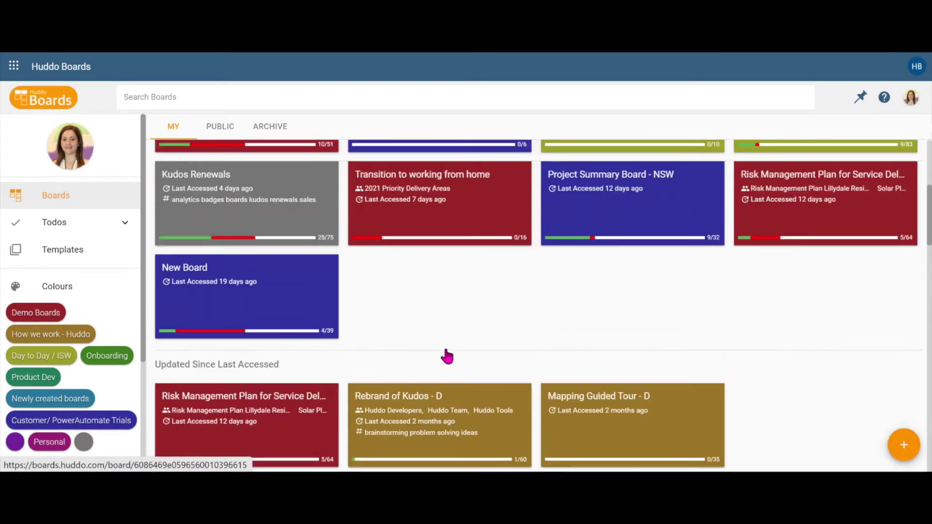
scroll(447, 357, "up", 5)
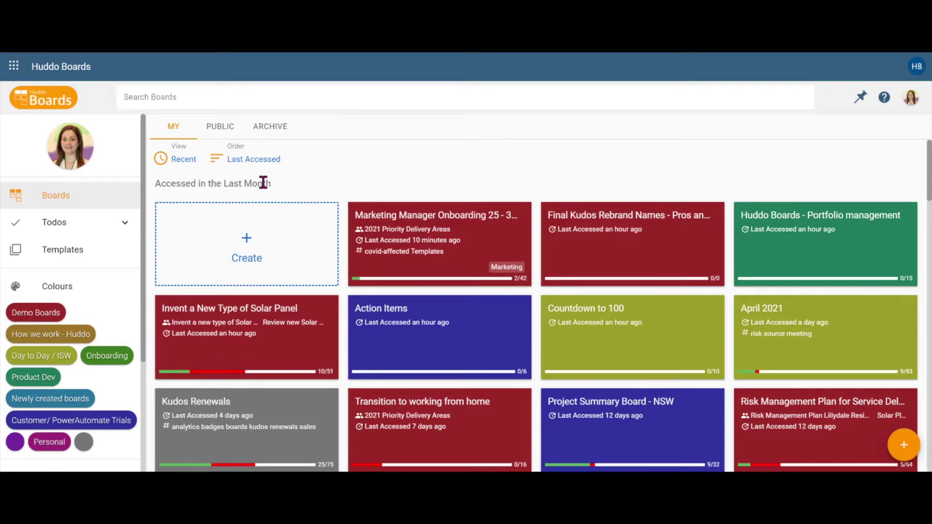
scroll(572, 326, "down", 9)
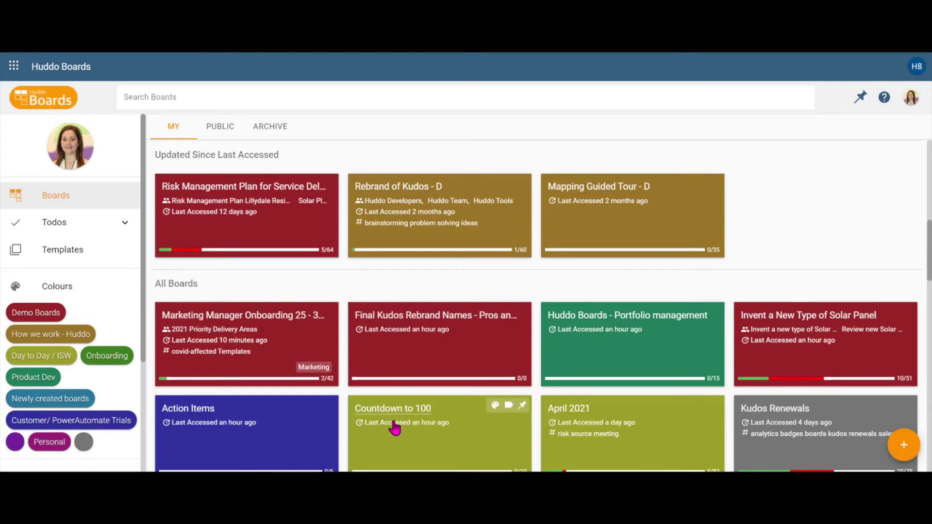
scroll(412, 432, "up", 9)
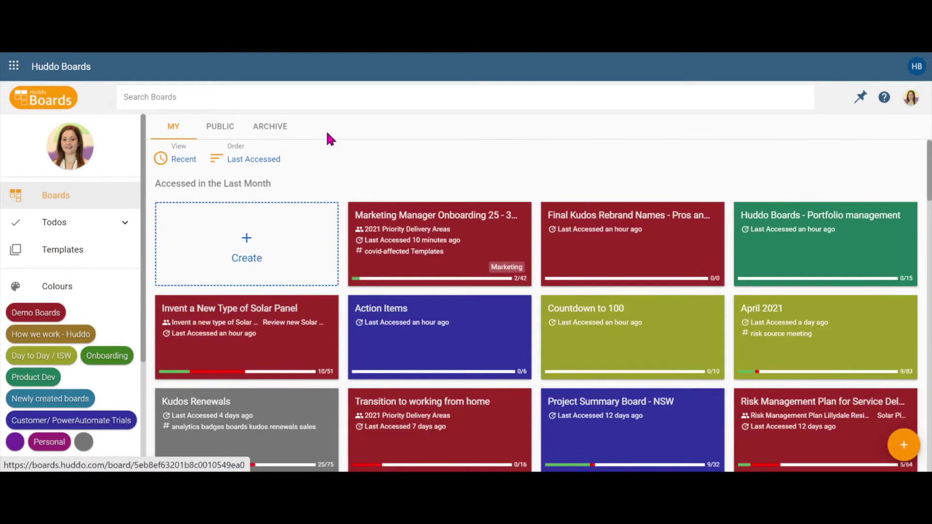
Switch the board view to Colours and look through the boards grouped under each colour label.
left_click(181, 165)
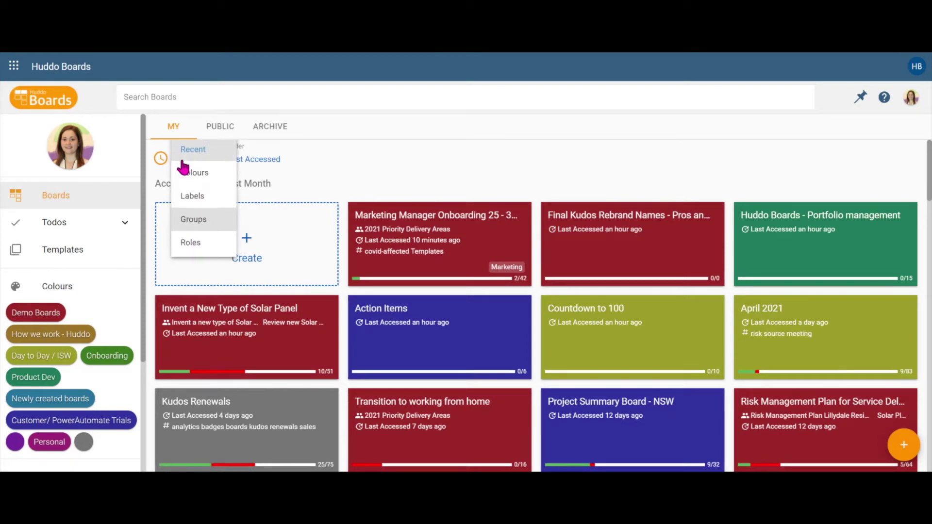
left_click(211, 174)
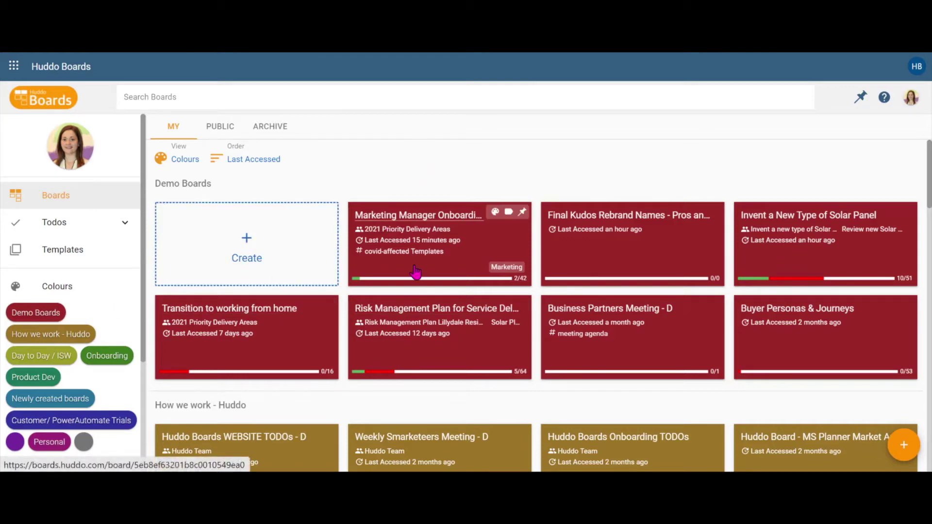
left_click_drag(225, 183, 150, 183)
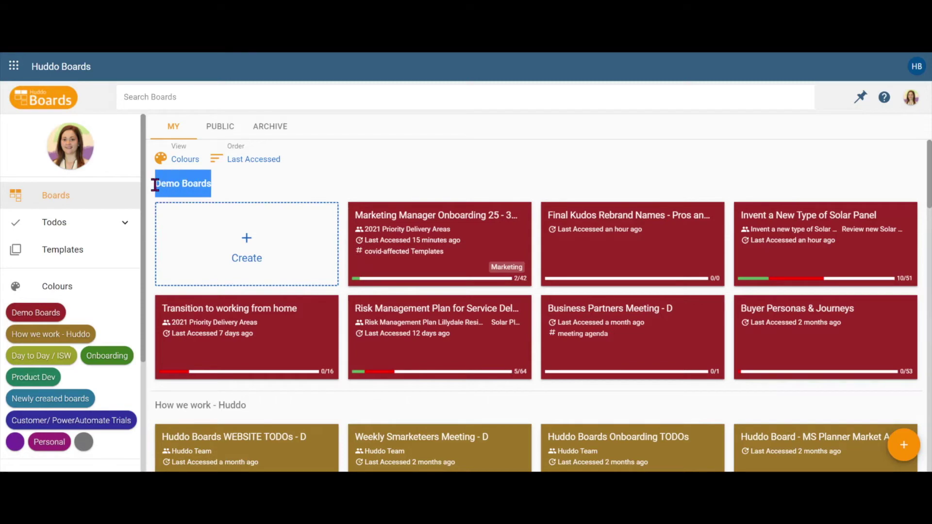
scroll(228, 178, "down", 3)
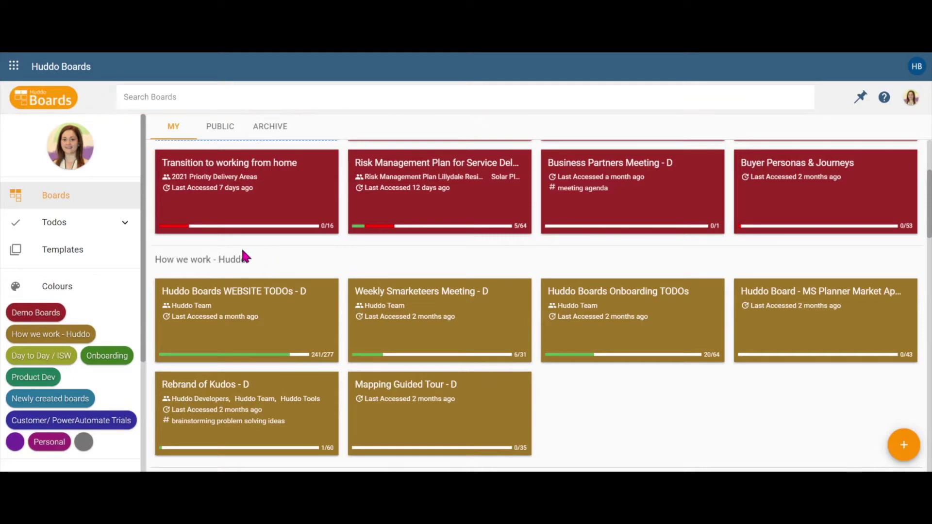
scroll(297, 252, "down", 6)
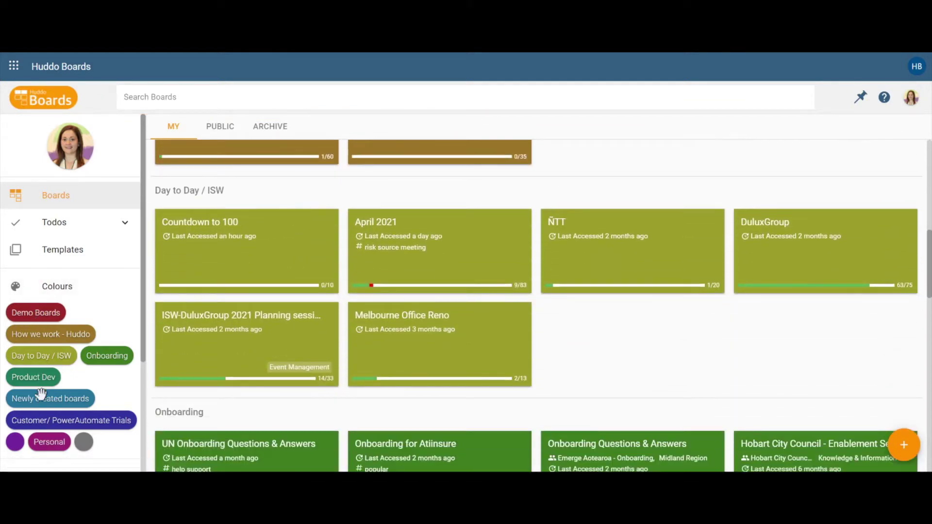
scroll(670, 387, "up", 6)
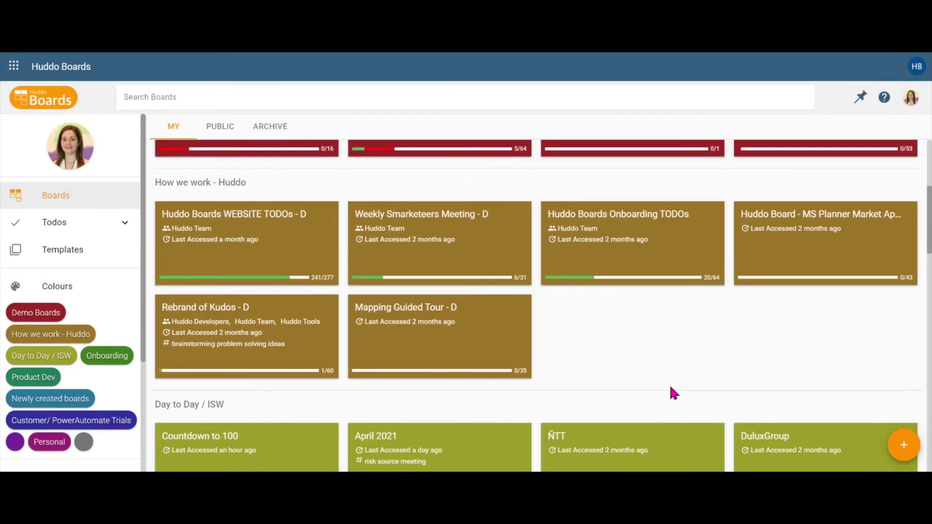
scroll(672, 392, "up", 3)
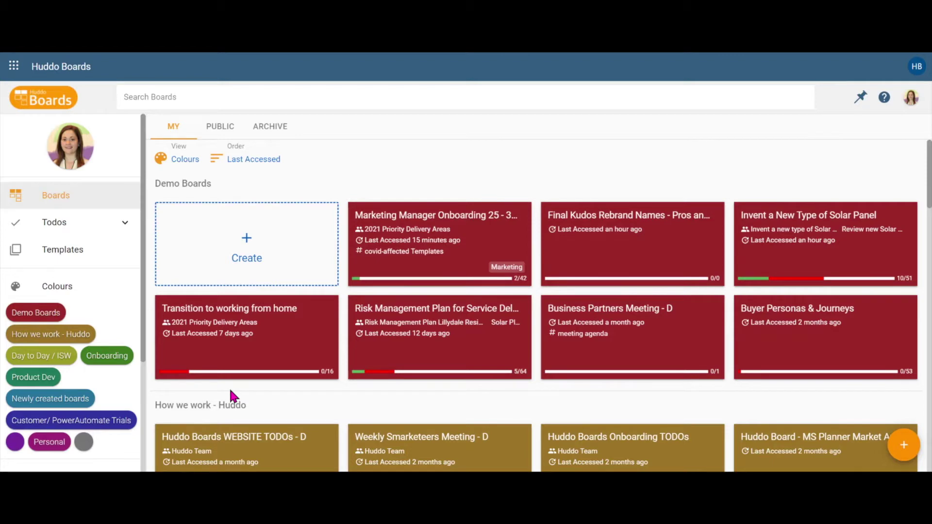
Rename the red colour label as Demo Boards 2021.
mouse_move(104, 289)
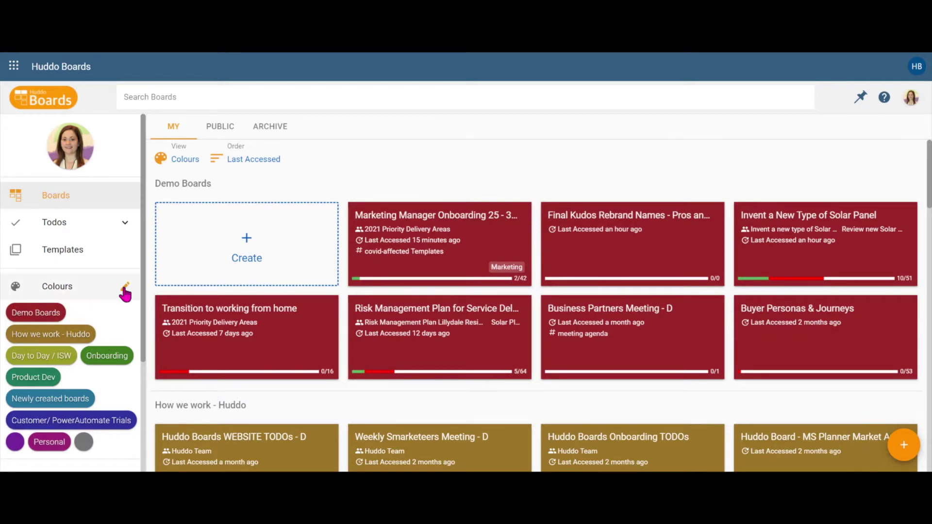
left_click(125, 289)
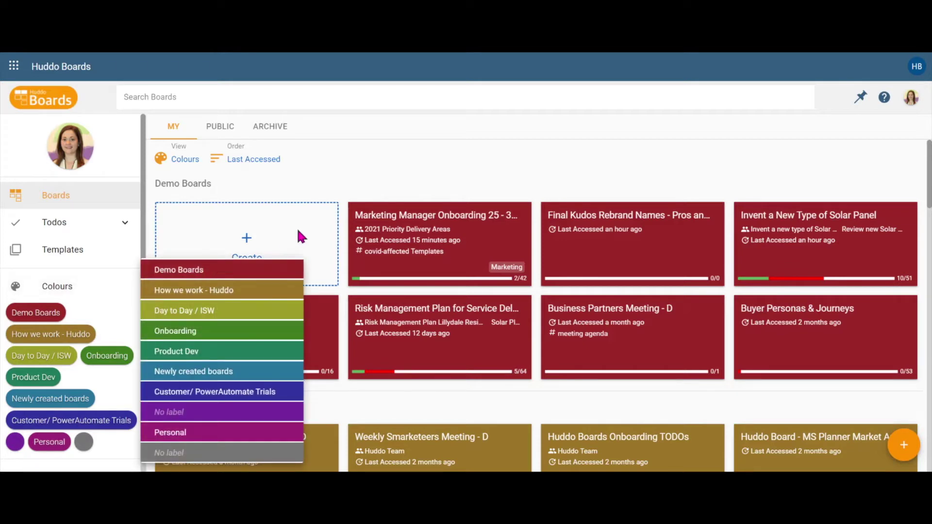
type("2021")
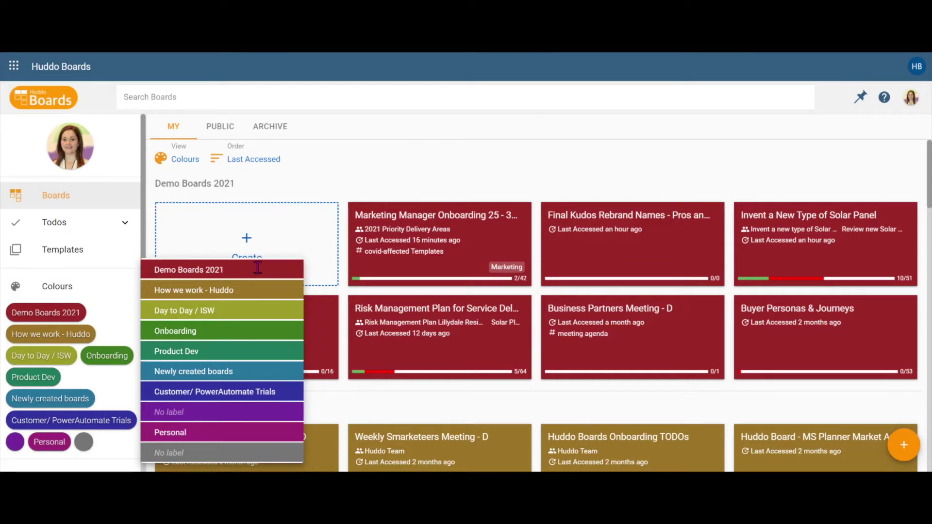
left_click(358, 163)
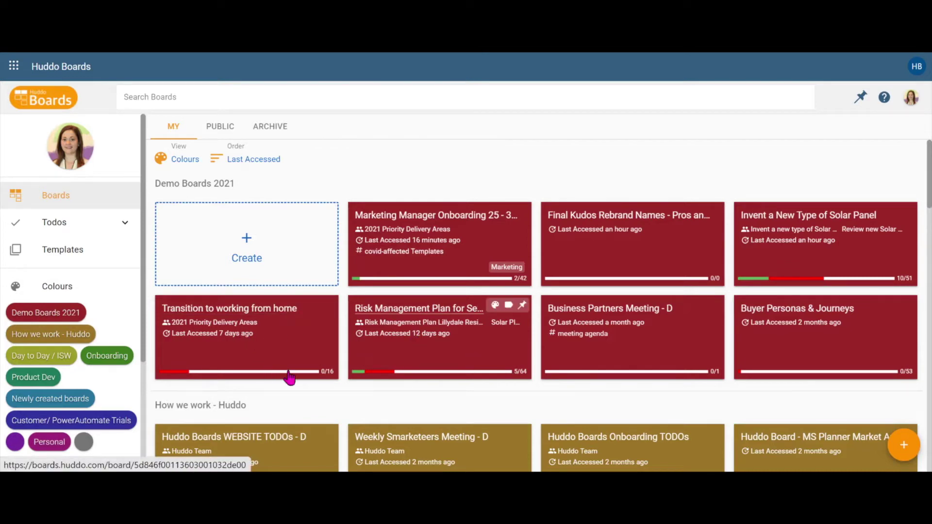
Assign the How we work - Huddo colour to the Transition to working from home board.
left_click_drag(53, 328, 167, 324)
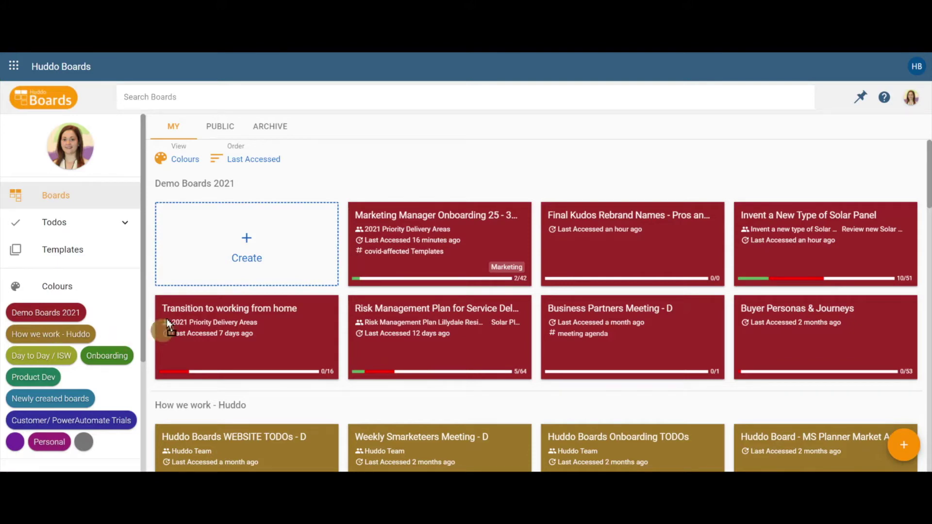
left_click_drag(220, 330, 220, 330)
scroll(220, 332, "down", 2)
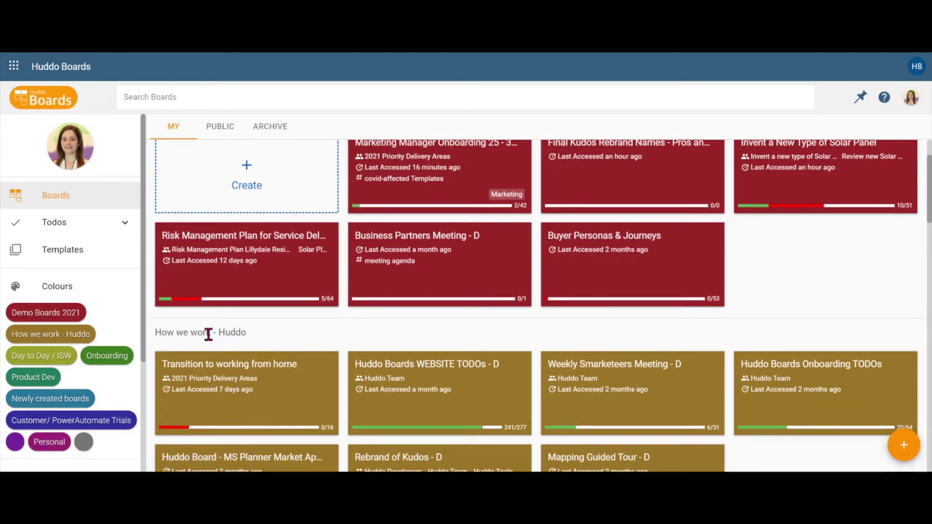
Return the Transition to working from home board to the Demo Boards 2021 colour and view its colour choices.
left_click_drag(56, 313, 252, 381)
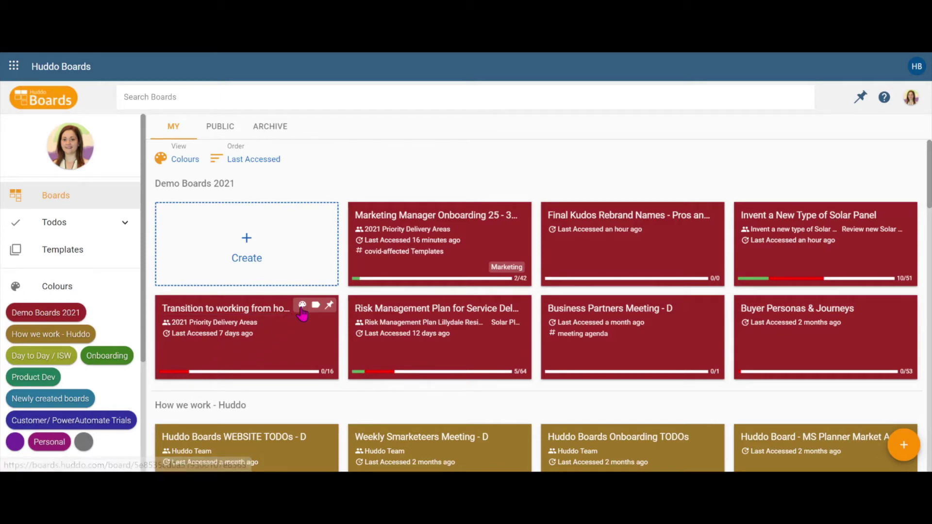
left_click(302, 306)
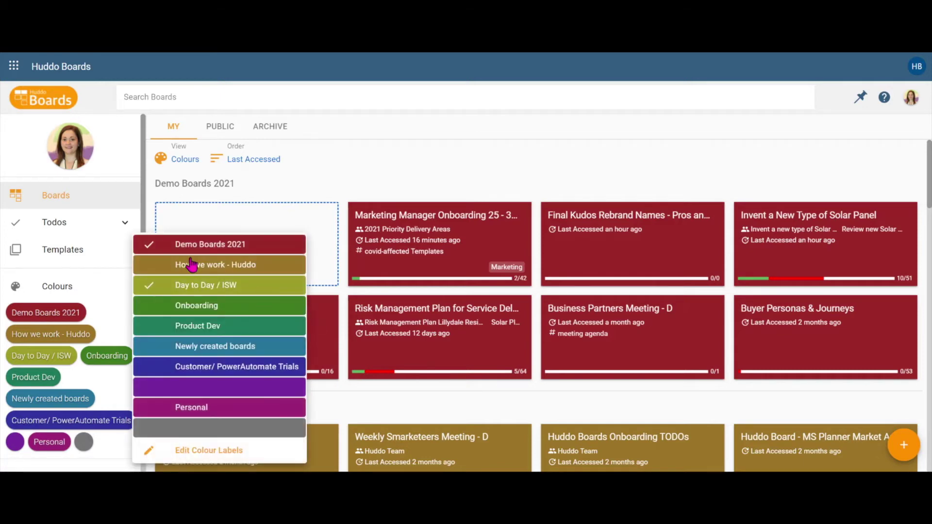
left_click(68, 313)
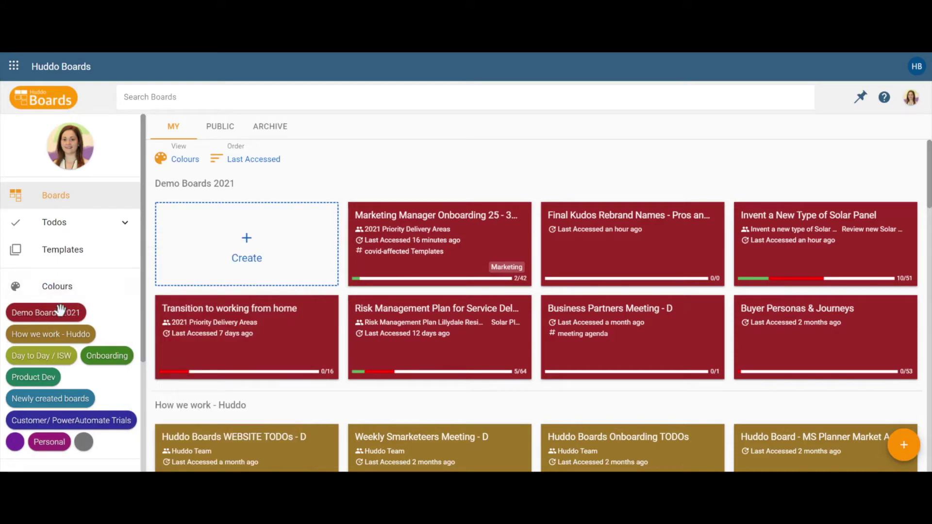
Filter the boards by the How we work - Huddo and Demo Boards 2021 colours, review them, and clear the filter.
left_click(59, 335)
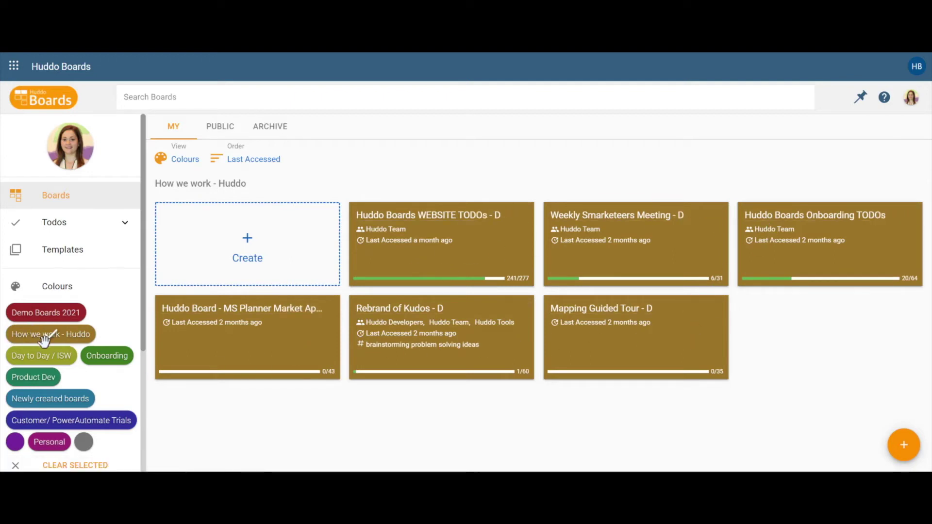
left_click(59, 312)
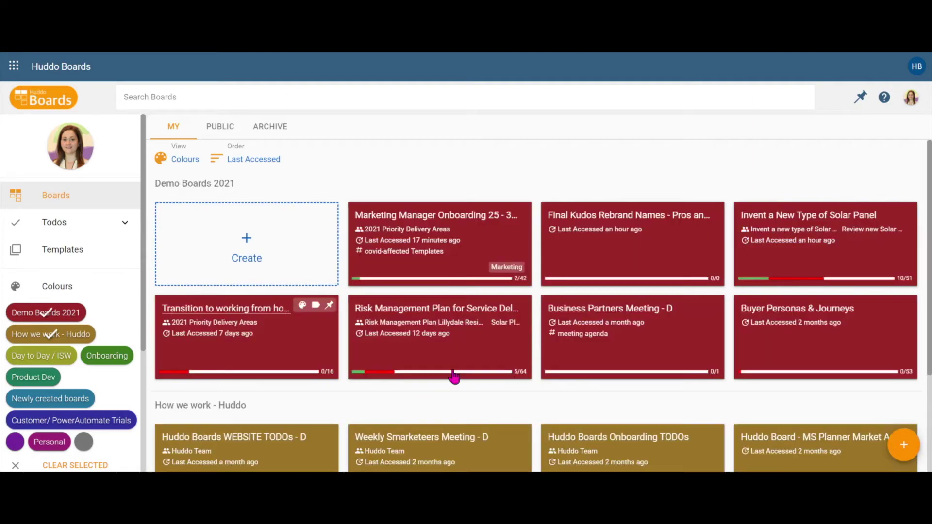
scroll(922, 376, "down", 3)
scroll(922, 376, "down", 2)
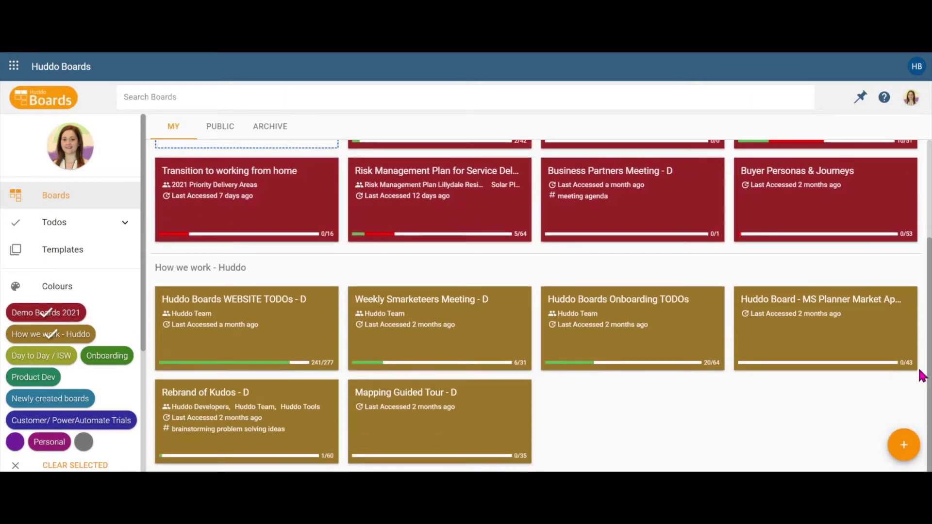
scroll(922, 376, "up", 5)
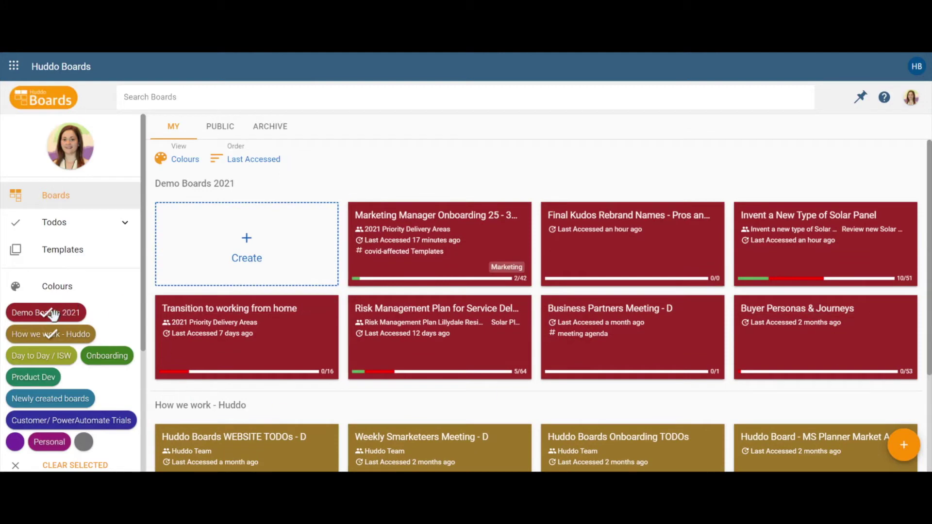
left_click(80, 318)
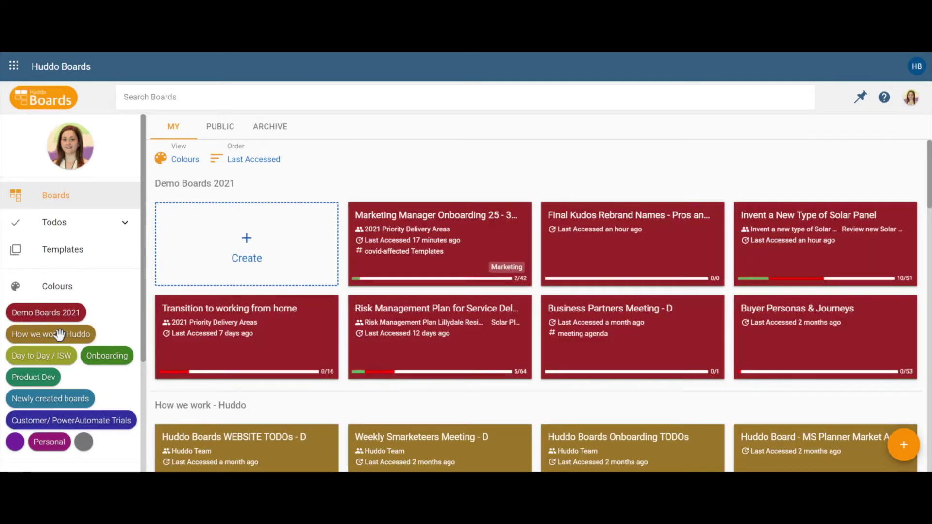
View the editable colour labels, then check the boards filtered by Newly created boards and remove that filter.
mouse_move(73, 294)
left_click(125, 292)
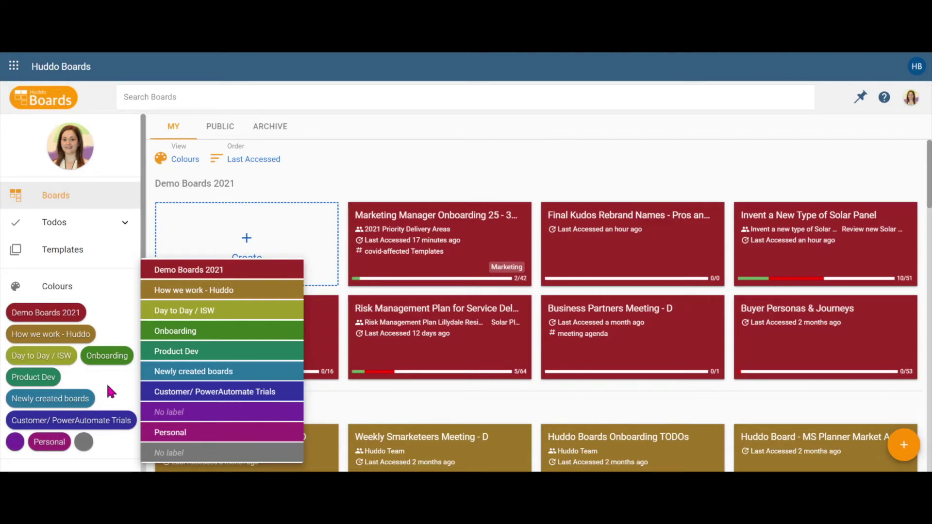
left_click(73, 397)
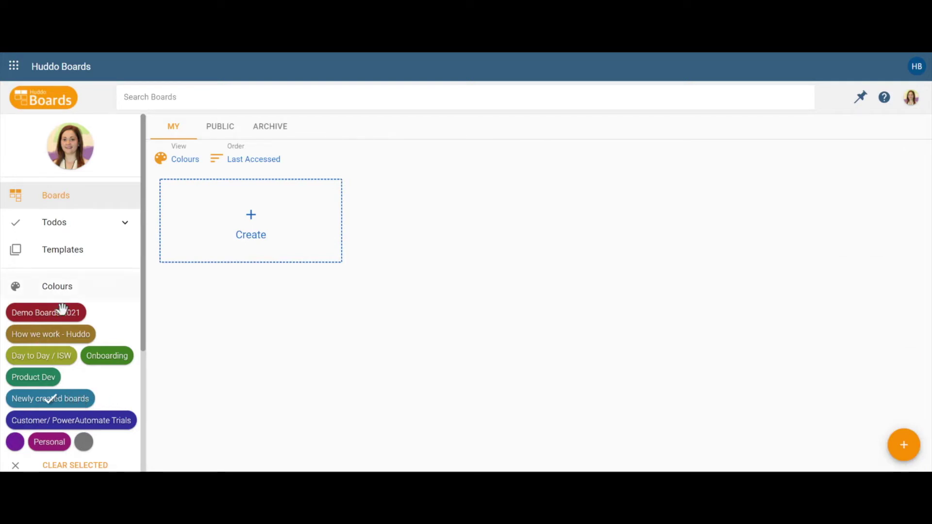
left_click(76, 399)
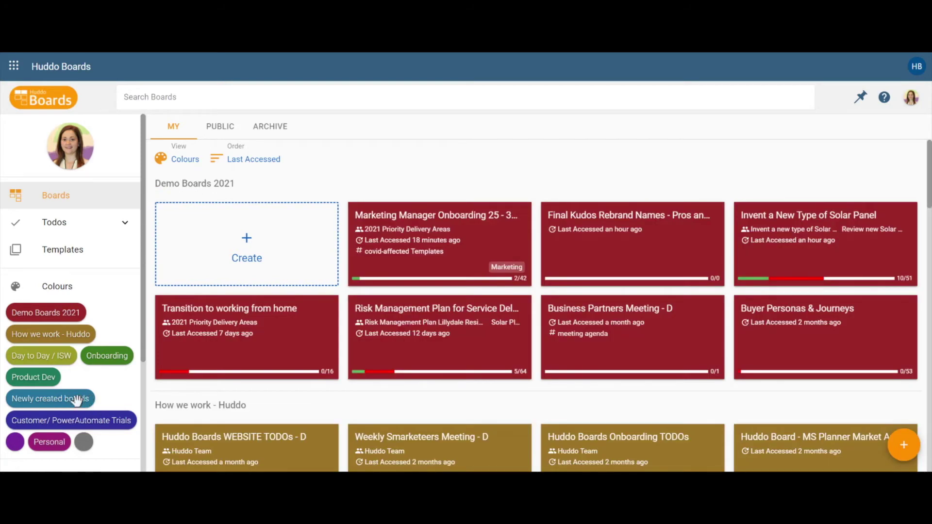
mouse_move(95, 284)
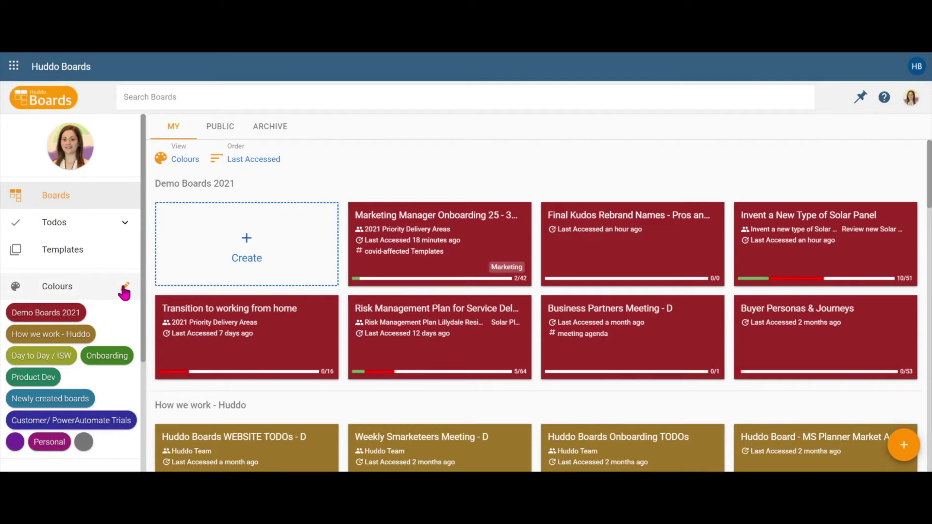
left_click(183, 163)
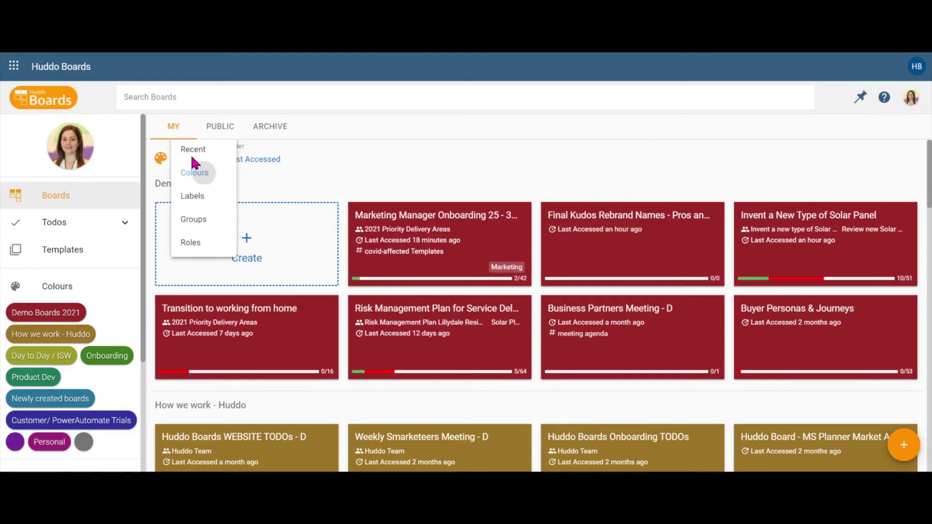
left_click(214, 175)
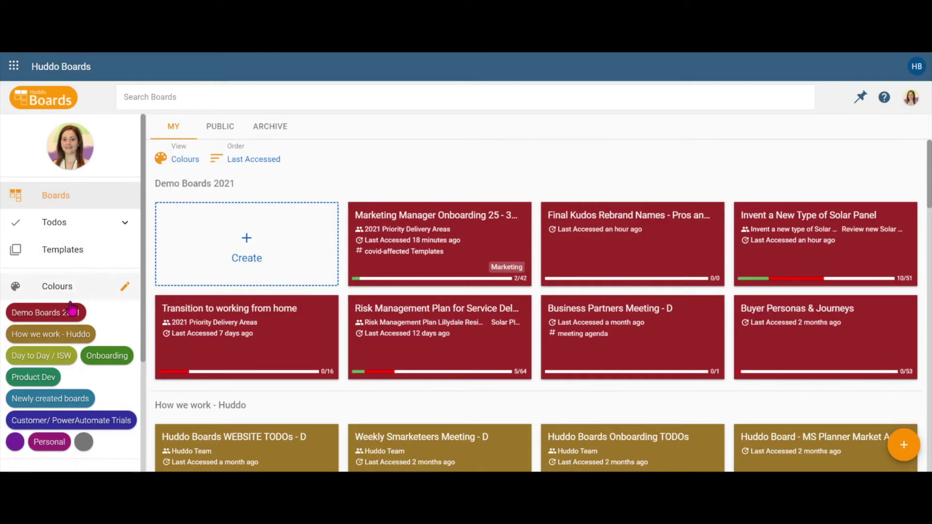
Open the Marketing Manager Onboarding board and apply the ASAP colour to the First Month card about requesting invoices.
left_click(127, 287)
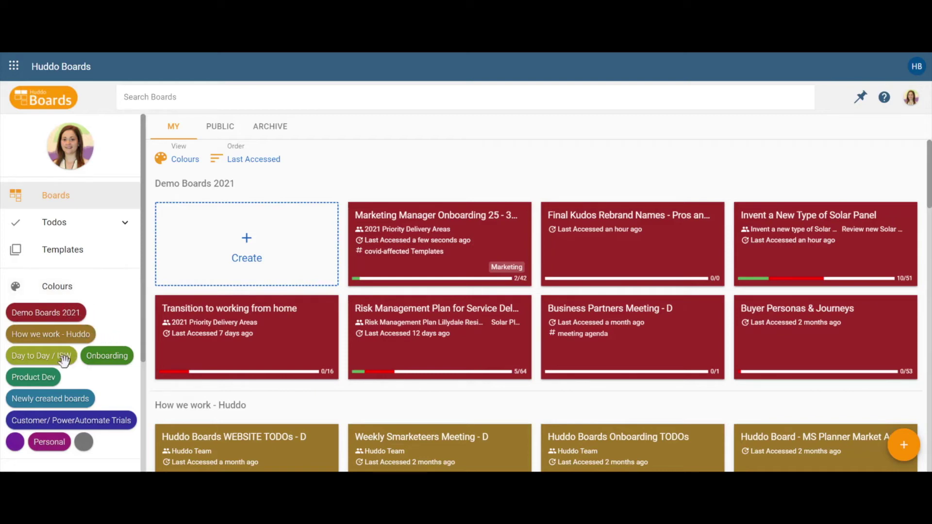
mouse_move(106, 297)
left_click(394, 225)
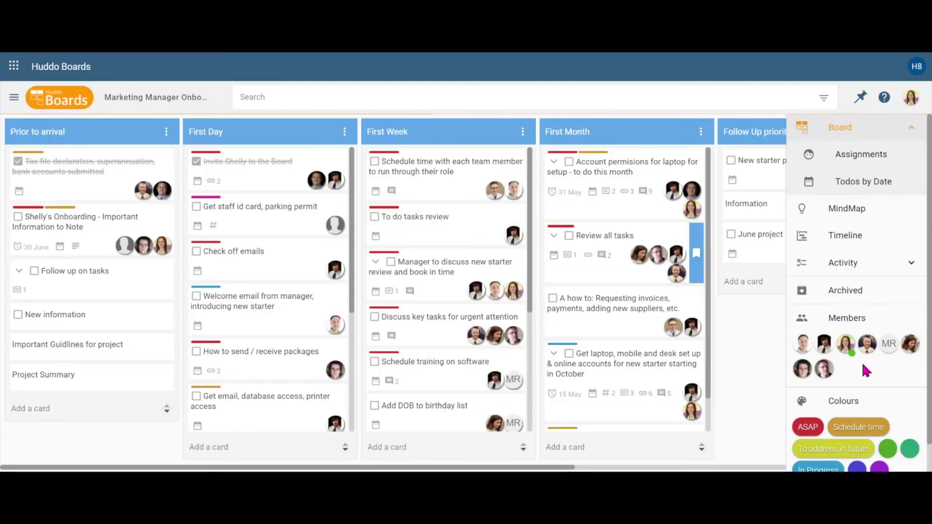
scroll(864, 370, "down", 1)
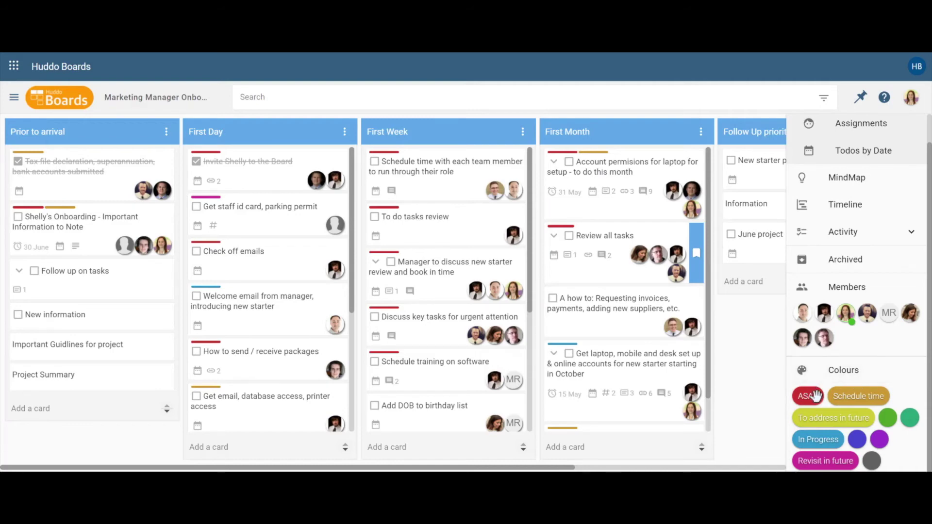
left_click_drag(814, 397, 602, 313)
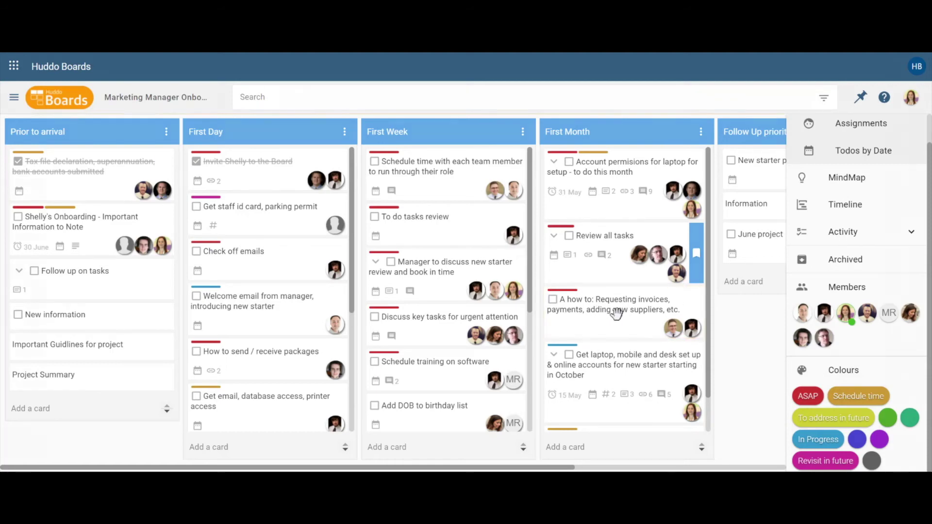
Replace the ASAP colour on the requesting invoices card with To address in future, and close the card.
left_click(616, 314)
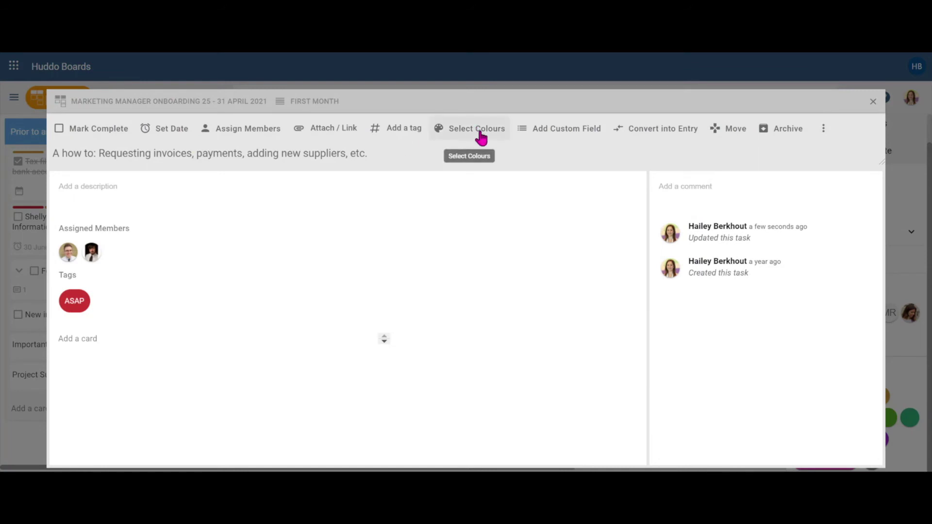
left_click(481, 138)
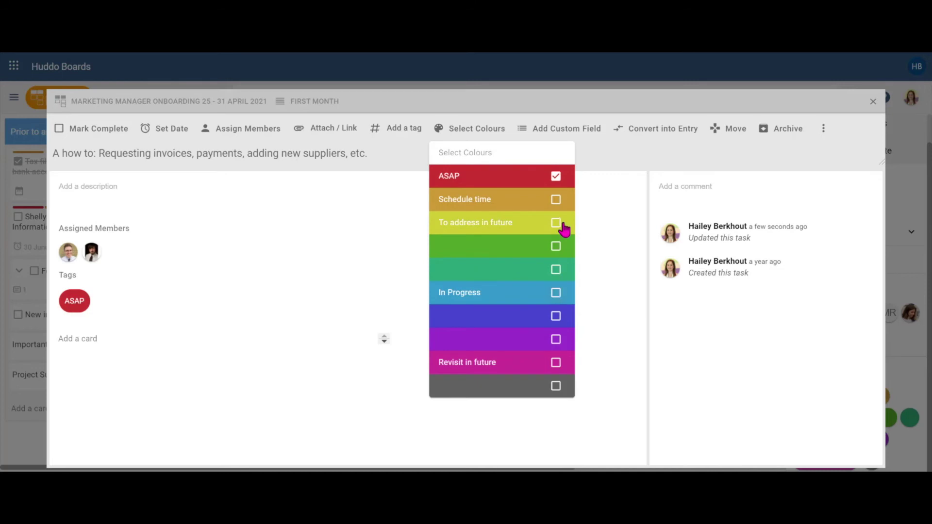
left_click(556, 175)
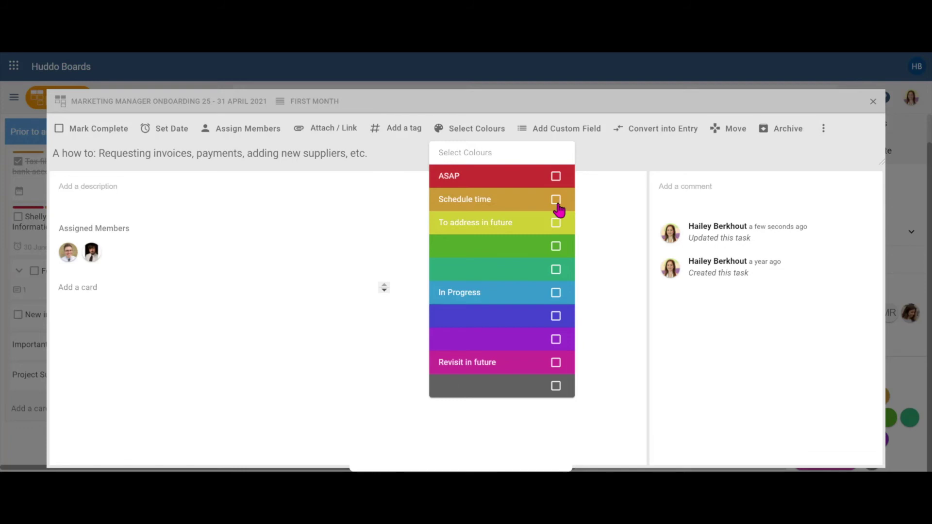
left_click(556, 223)
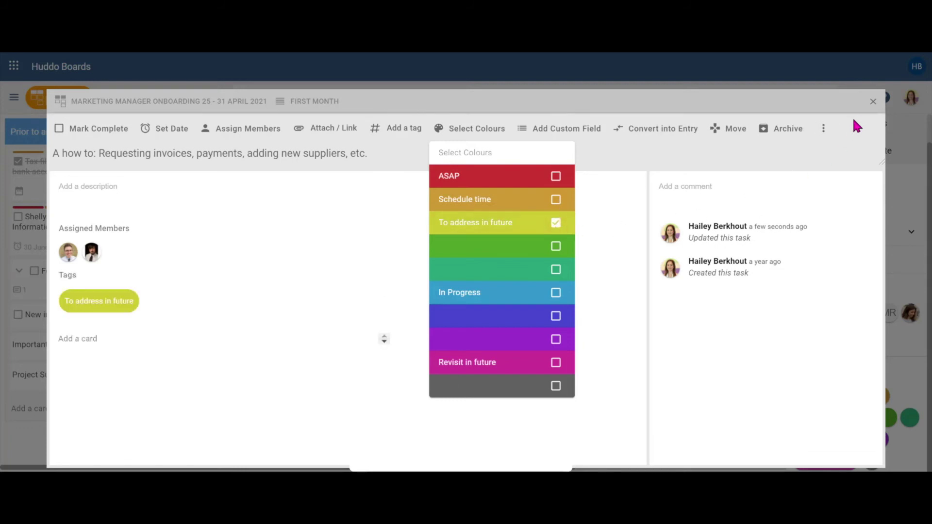
left_click(868, 104)
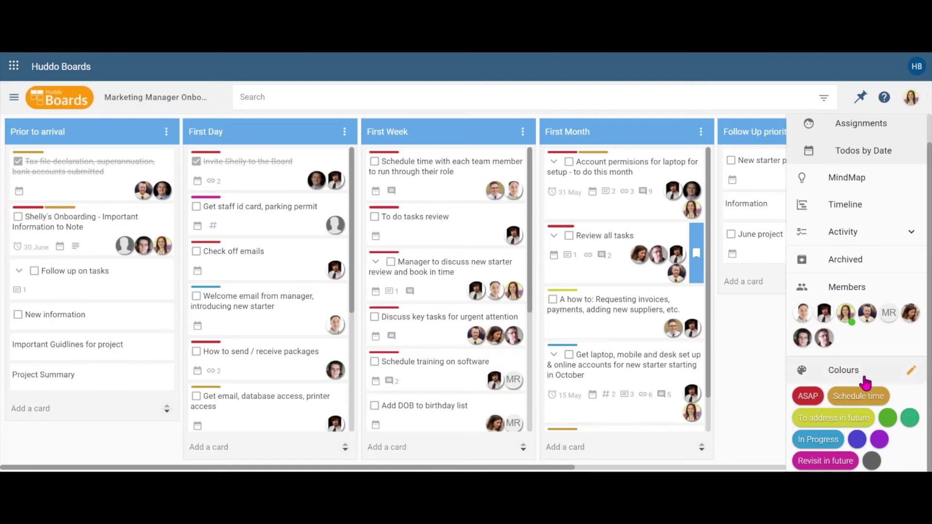
Filter the board's cards by the ASAP colour and check the subtasks of the Get laptop, mobile and desk set up card.
left_click(808, 396)
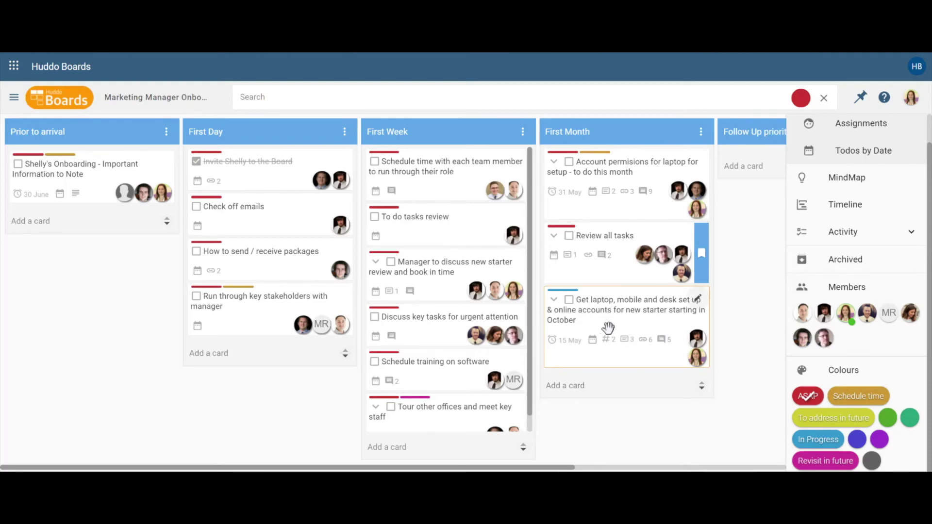
left_click(554, 299)
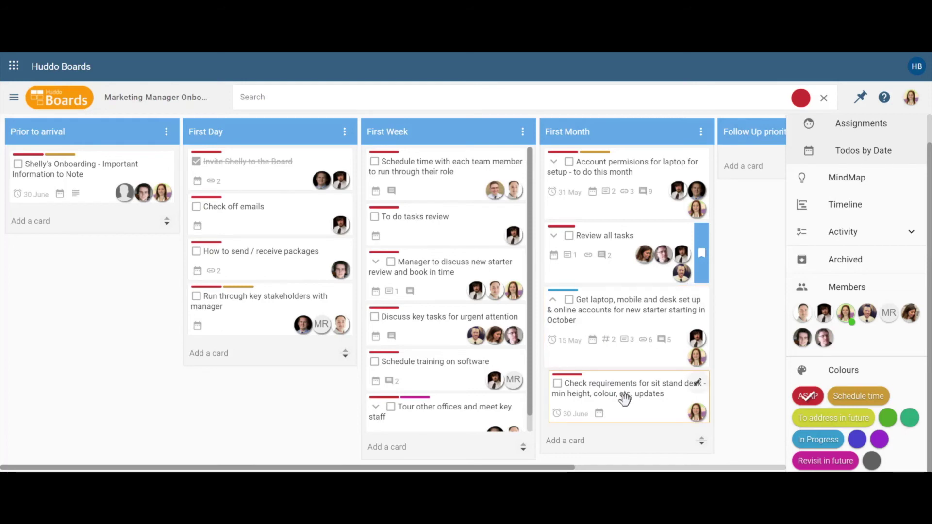
left_click(554, 300)
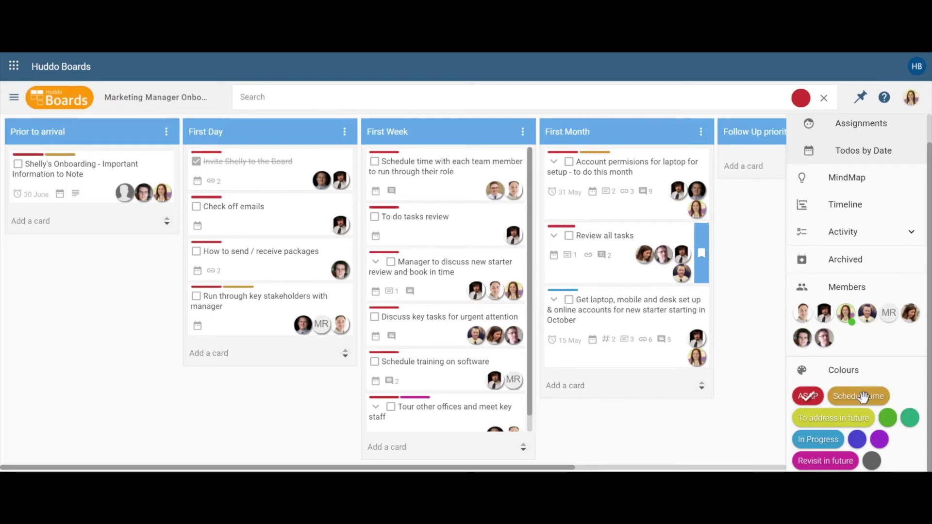
Narrow the card filter to both ASAP and Schedule time, review the cards, and remove both colour filters.
left_click(805, 397)
left_click(872, 396)
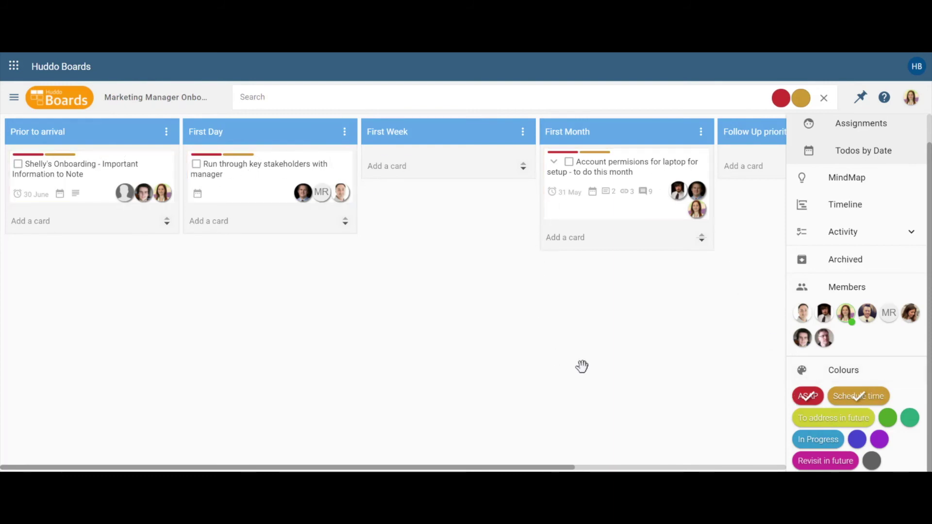
left_click(863, 397)
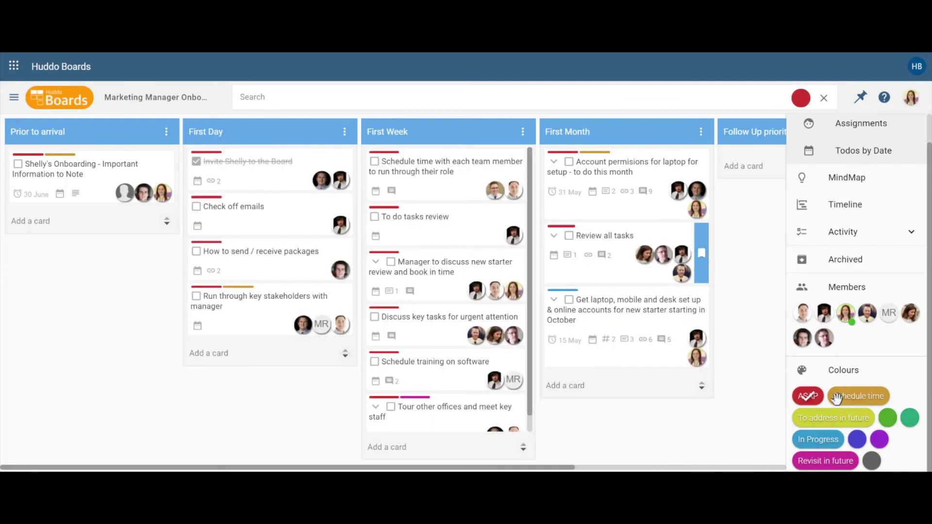
left_click(808, 396)
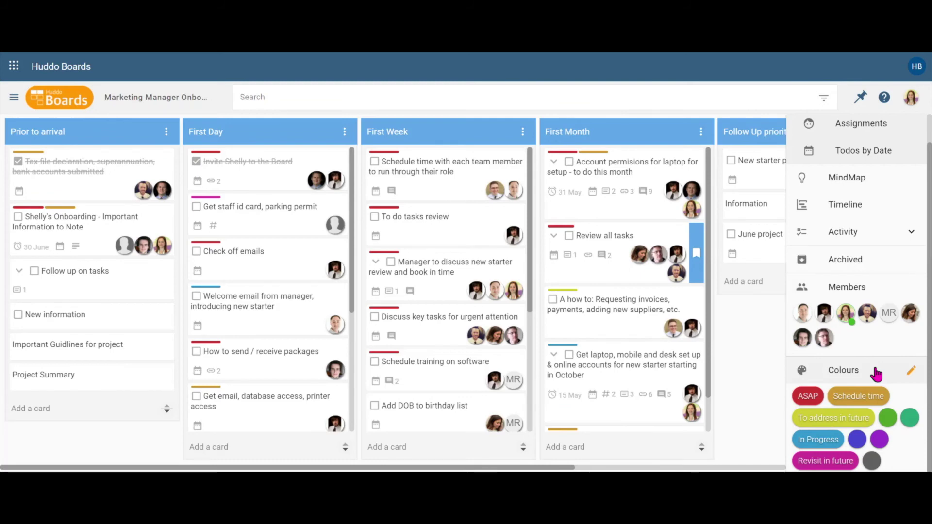
View the board's editable colour labels and close the list without changing any label.
left_click(911, 371)
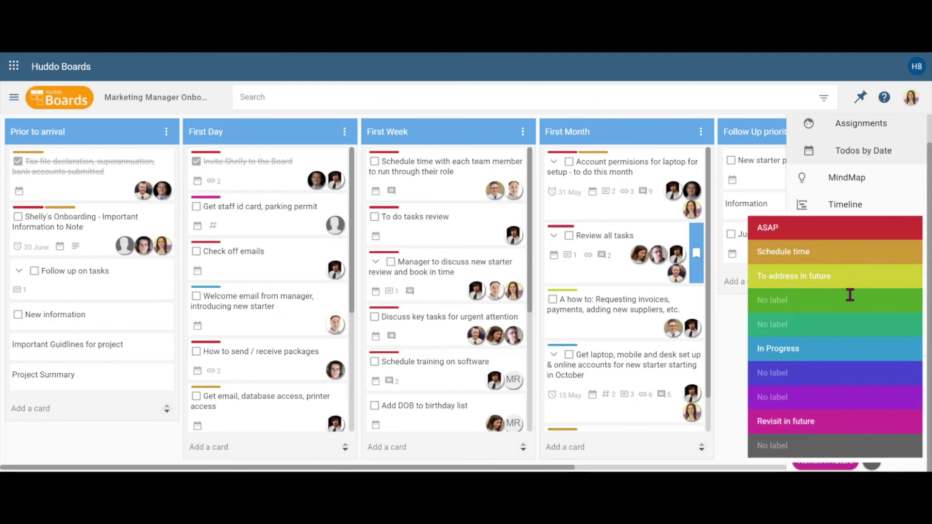
left_click(728, 346)
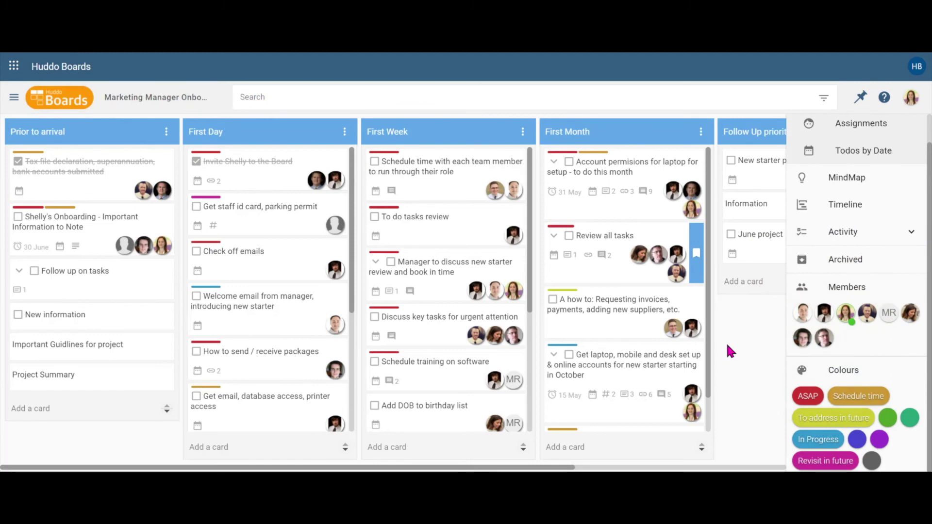